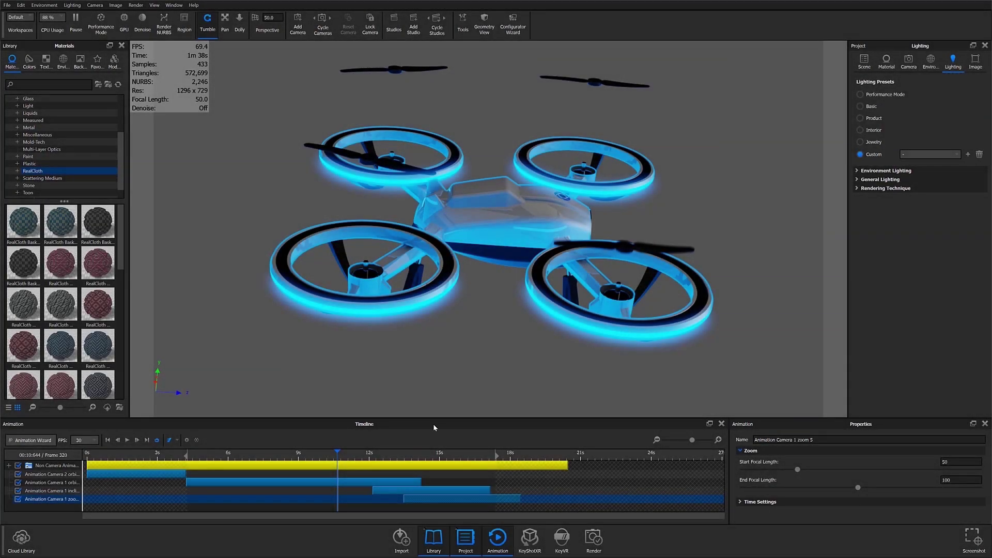
Open the Render dialog for the drone animation scene.
{"action": "left_click", "coordinate": [603, 554]}
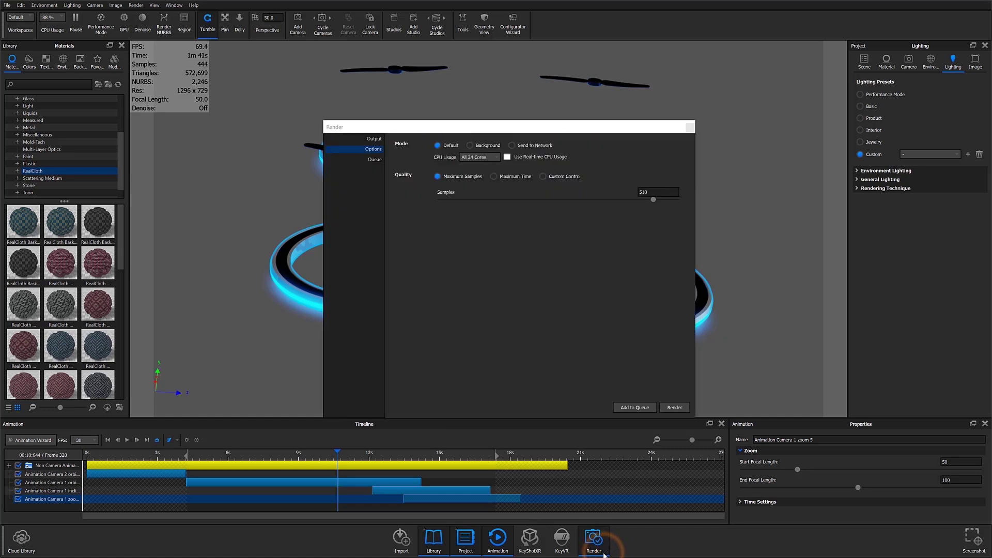
Show the Animation output settings and review the resolution presets without changing them.
{"action": "left_click", "coordinate": [374, 139]}
{"action": "left_click", "coordinate": [521, 140]}
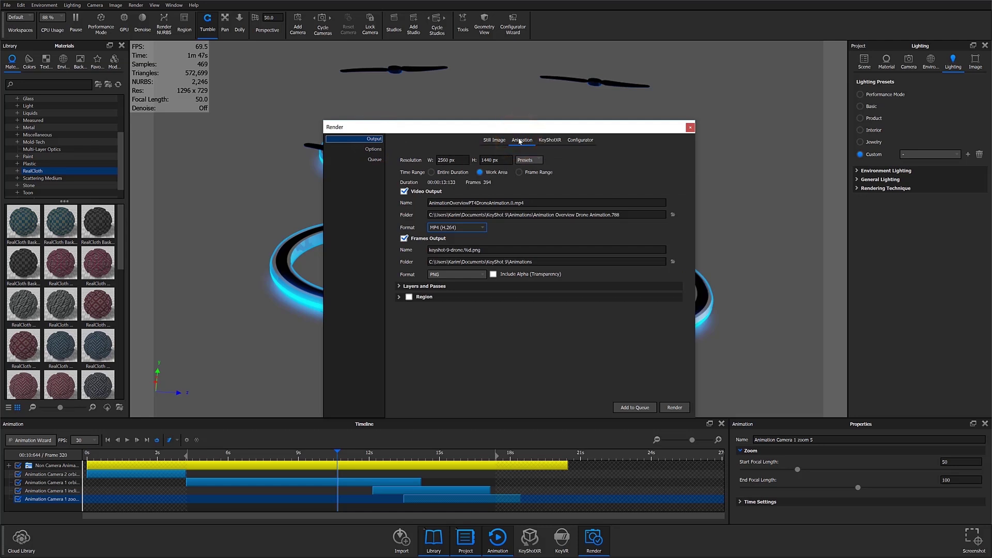
{"action": "double_click", "coordinate": [454, 159]}
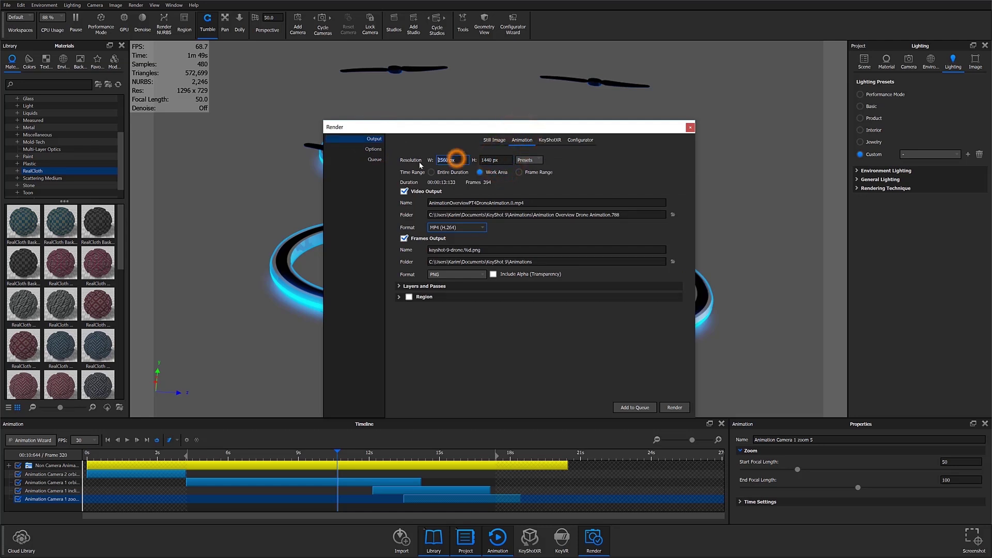
{"action": "left_click", "coordinate": [539, 160]}
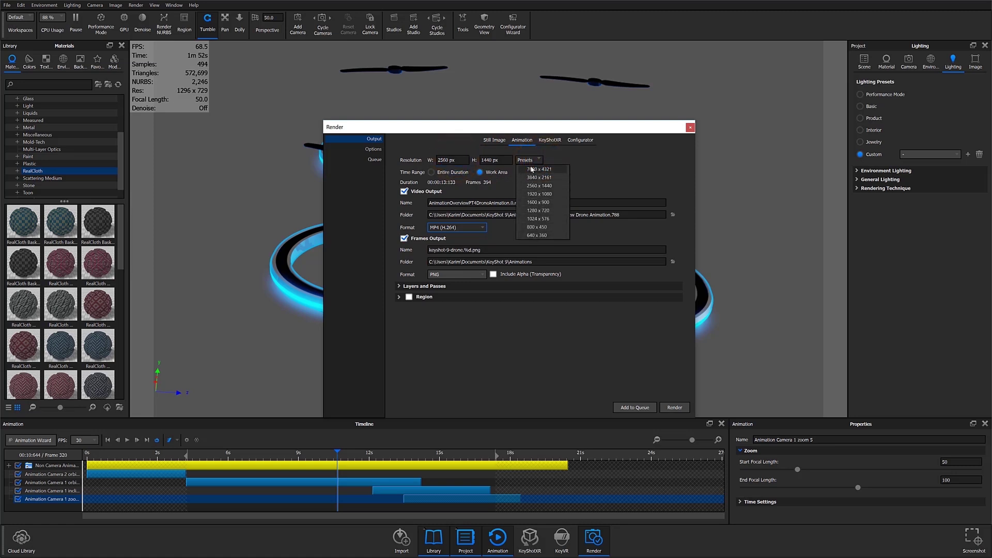
{"action": "left_click", "coordinate": [504, 158]}
Confirm the 2560 × 1440 resolution and switch Time Range to Frame Range 1–504.
{"action": "left_click", "coordinate": [451, 161]}
{"action": "double_click", "coordinate": [500, 161]}
{"action": "type", "text": "144"}
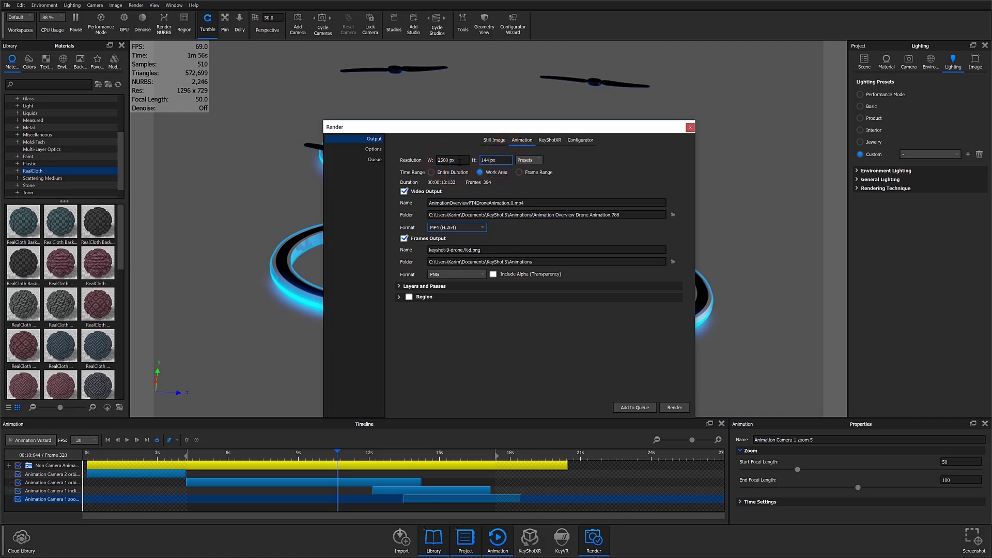
{"action": "type", "text": "0"}
{"action": "left_click", "coordinate": [523, 172]}
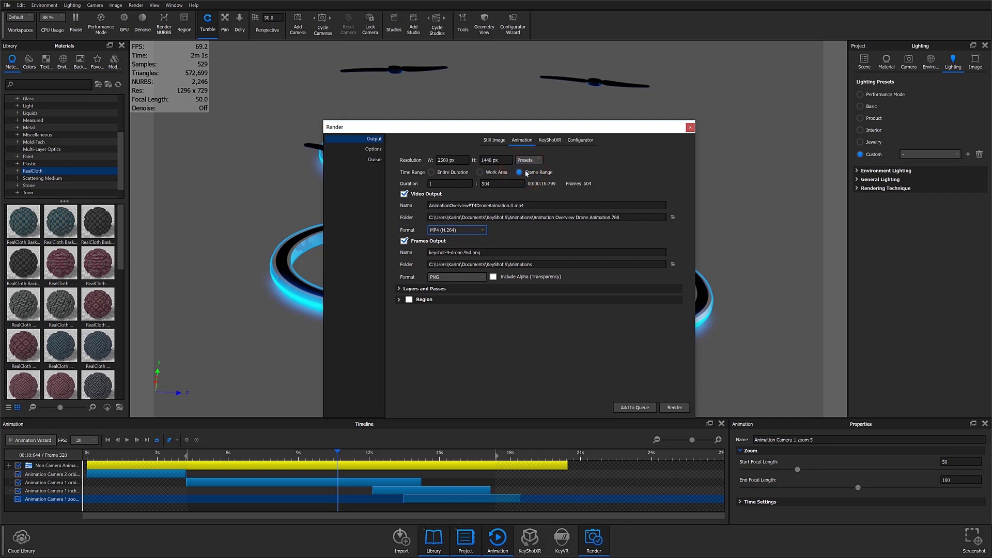
Set Time Range back to Work Area and nudge the work-area end to give 395 frames.
{"action": "left_click", "coordinate": [489, 177]}
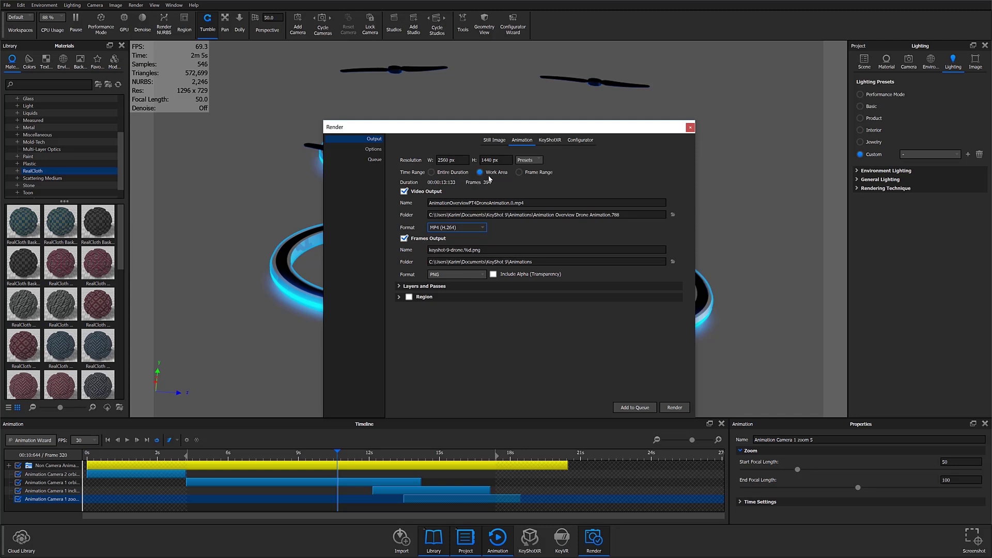
{"action": "mouse_move", "coordinate": [495, 455]}
{"action": "left_mouse_down"}
{"action": "mouse_move", "coordinate": [551, 454]}
{"action": "mouse_move", "coordinate": [497, 455]}
{"action": "left_mouse_up"}
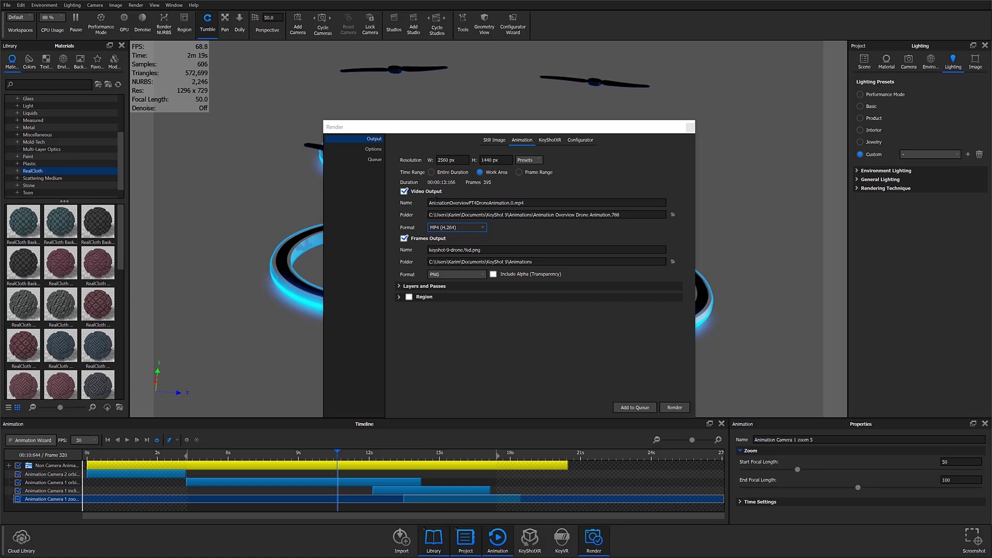
{"action": "left_click", "coordinate": [65, 443]}
{"action": "left_click", "coordinate": [65, 443]}
{"action": "left_click", "coordinate": [484, 227]}
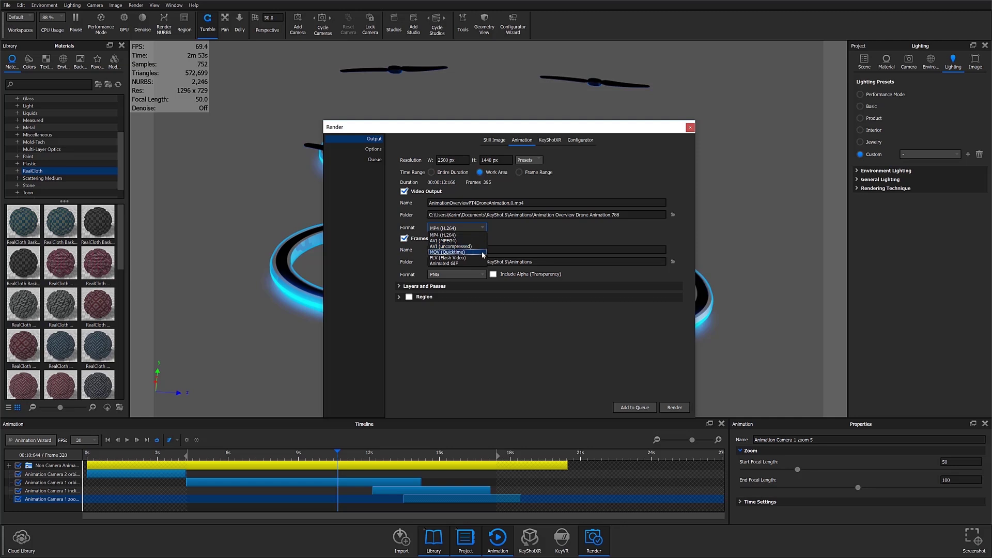
{"action": "left_click", "coordinate": [477, 227]}
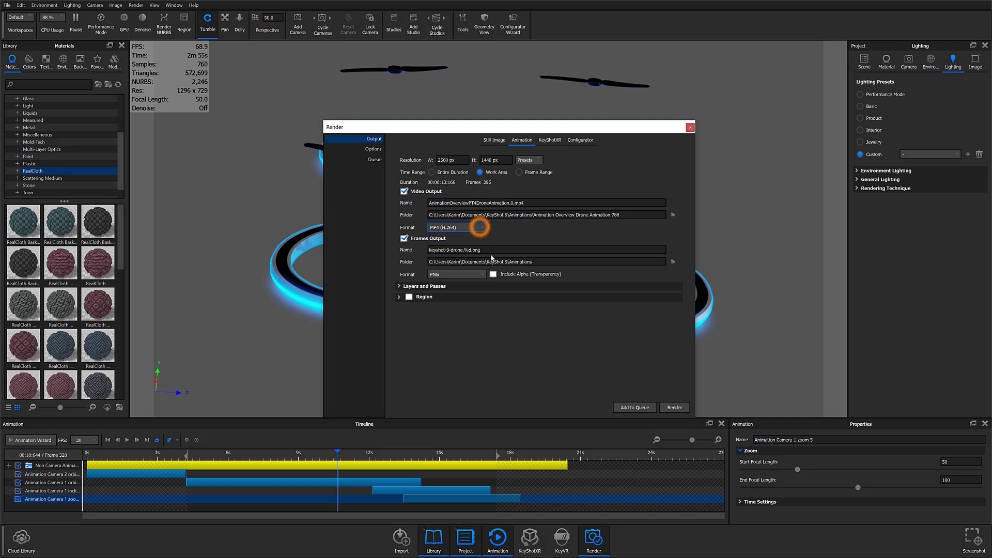
{"action": "left_click", "coordinate": [404, 239]}
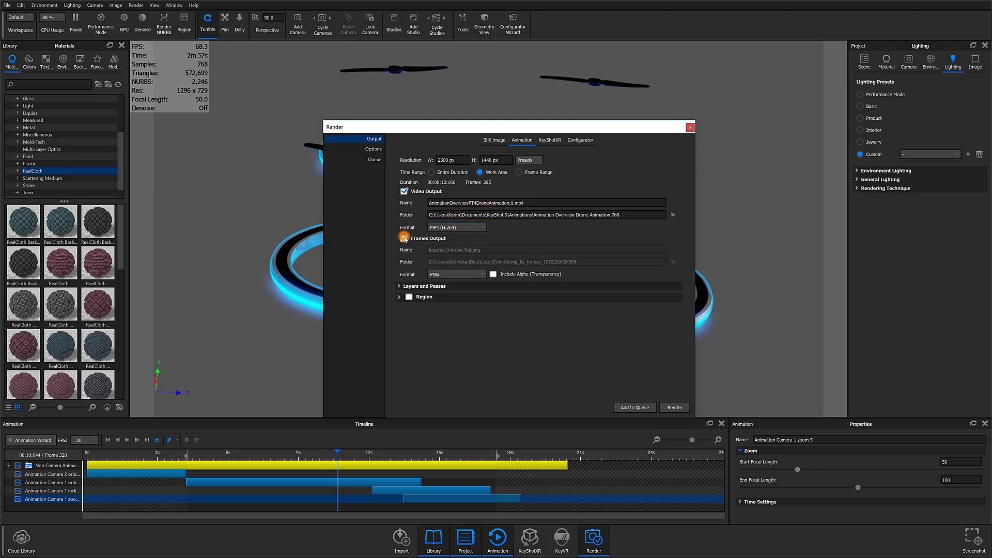
{"action": "left_click", "coordinate": [404, 238]}
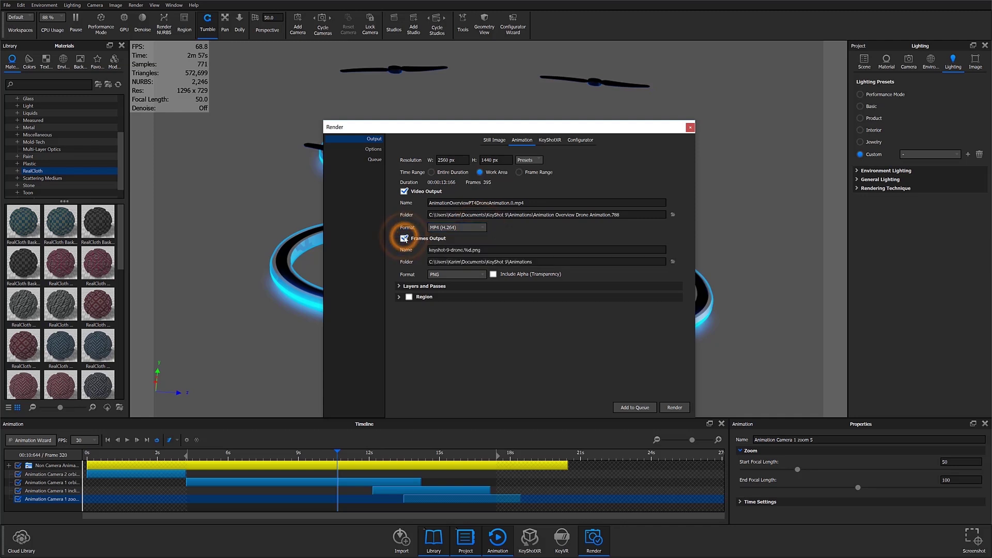
{"action": "left_click", "coordinate": [482, 276]}
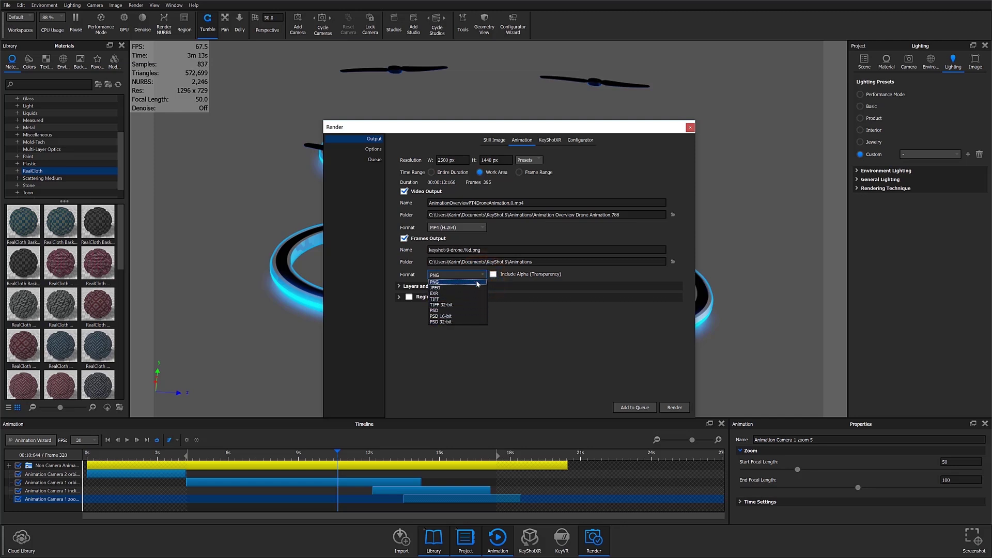
{"action": "left_click", "coordinate": [456, 282]}
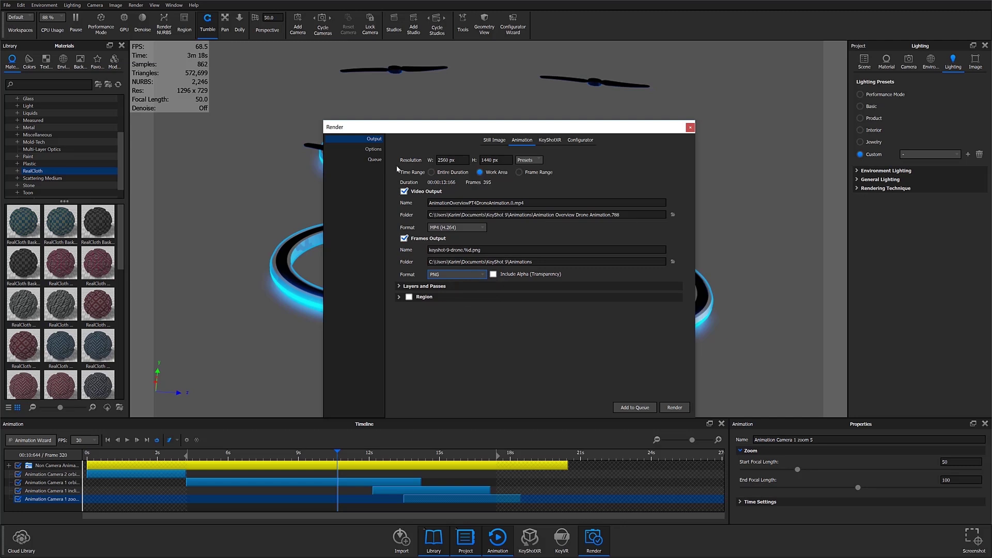
In Options, set CPU Usage to All 24 Cores.
{"action": "left_click", "coordinate": [373, 149]}
{"action": "left_click", "coordinate": [496, 160]}
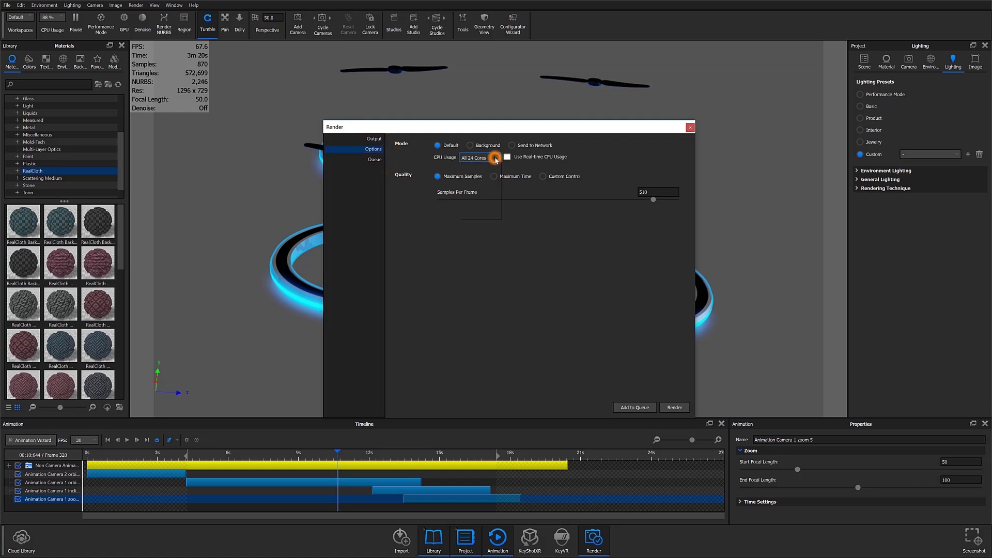
{"action": "left_click", "coordinate": [488, 215]}
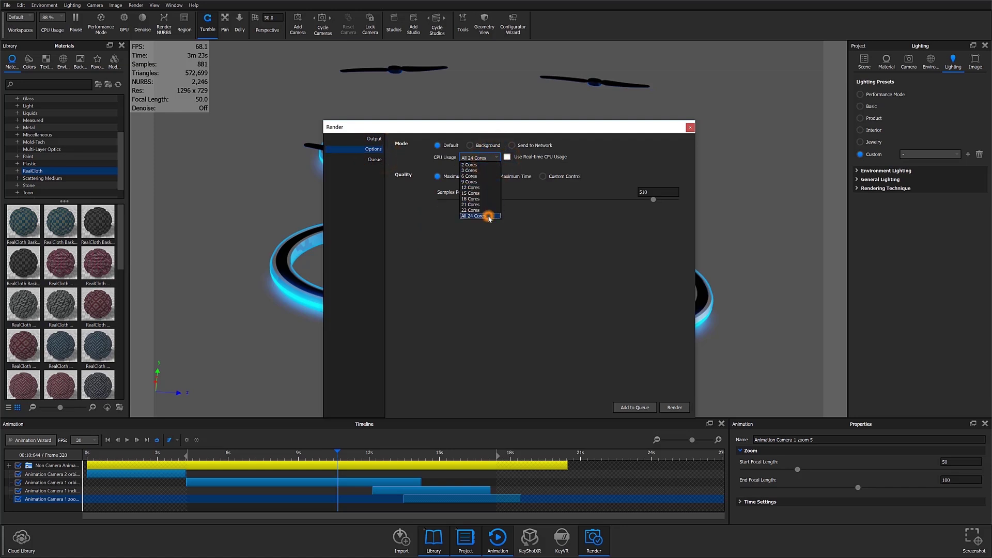
Choose Maximum Samples quality with about 501 samples per frame.
{"action": "left_click", "coordinate": [493, 176]}
{"action": "left_click", "coordinate": [542, 176]}
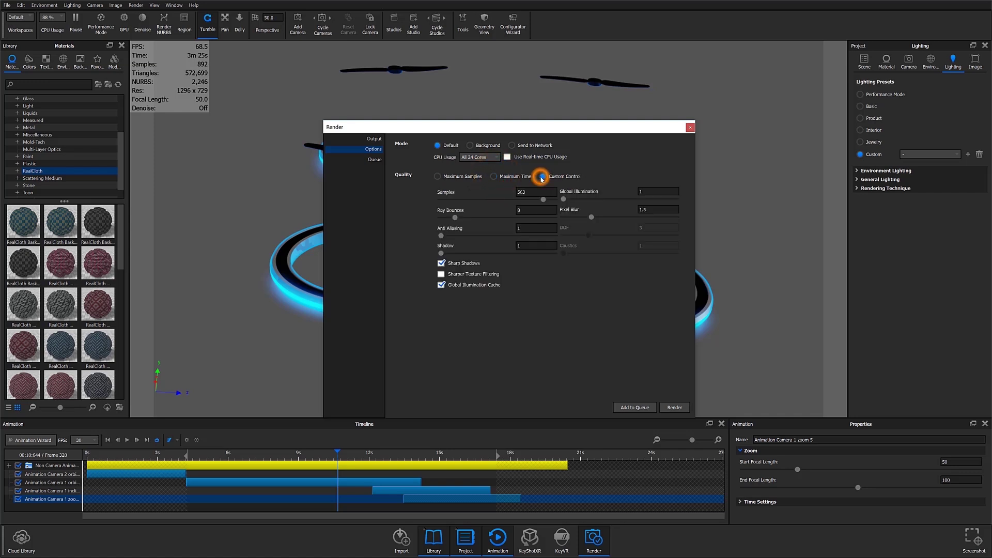
{"action": "left_click", "coordinate": [506, 177]}
{"action": "left_click", "coordinate": [443, 176]}
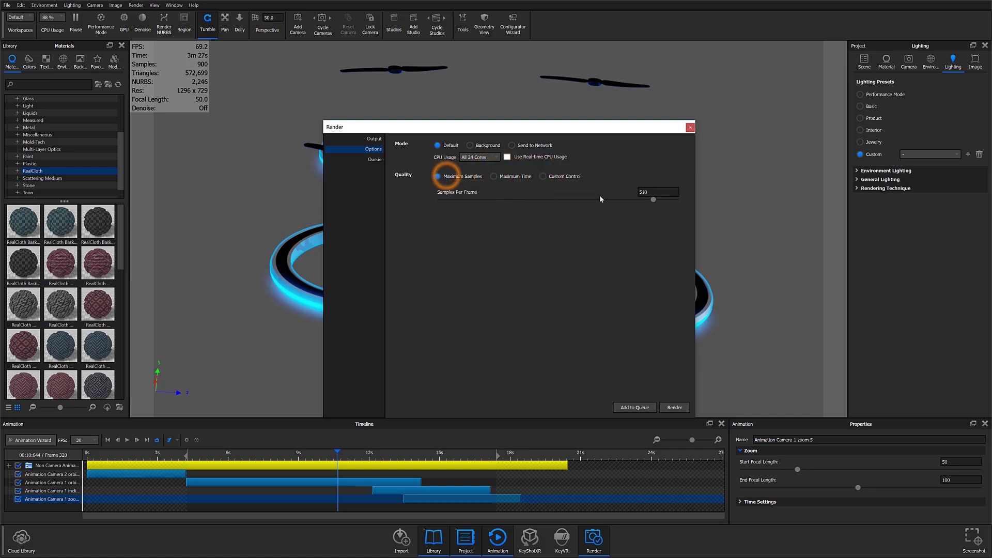
{"action": "left_click_drag", "start_coordinate": [652, 200], "coordinate": [496, 202]}
{"action": "left_click_drag", "start_coordinate": [584, 201], "coordinate": [635, 202]}
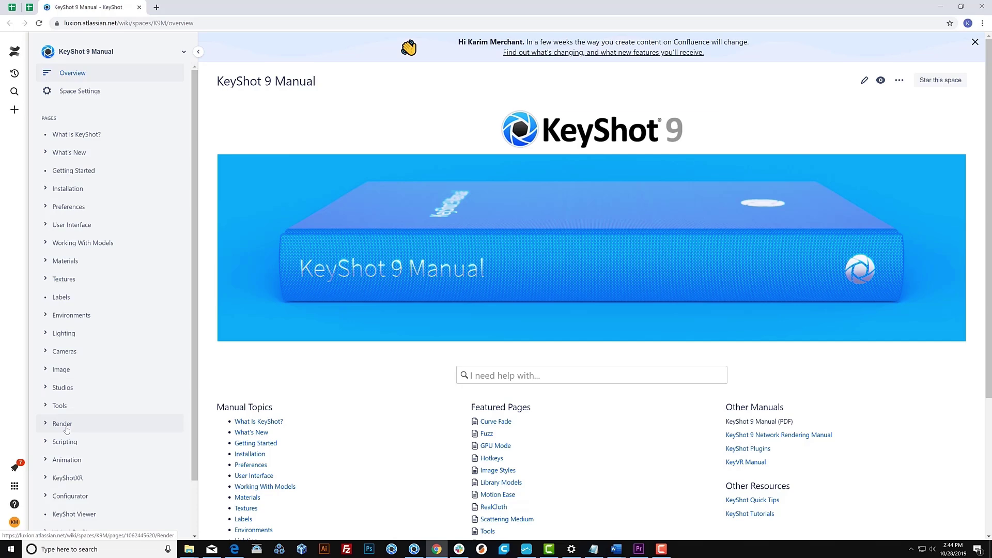
Open the Render section of the KeyShot 9 Manual.
{"action": "left_click", "coordinate": [64, 424]}
Read the Maximum Samples entry under Quality on the Render Options page, then return to KeyShot.
{"action": "left_click", "coordinate": [77, 465]}
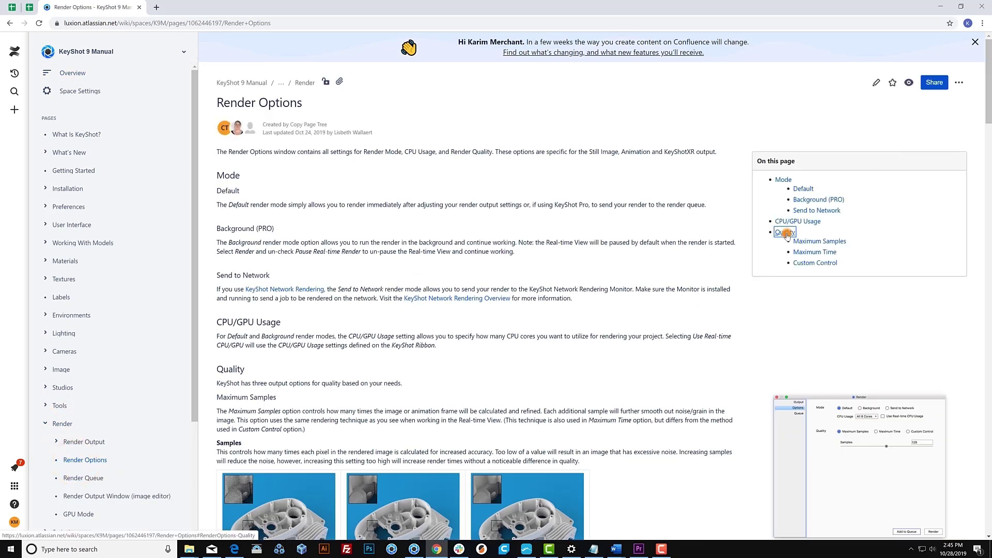
{"action": "left_click", "coordinate": [785, 232]}
{"action": "triple_click", "coordinate": [286, 66]}
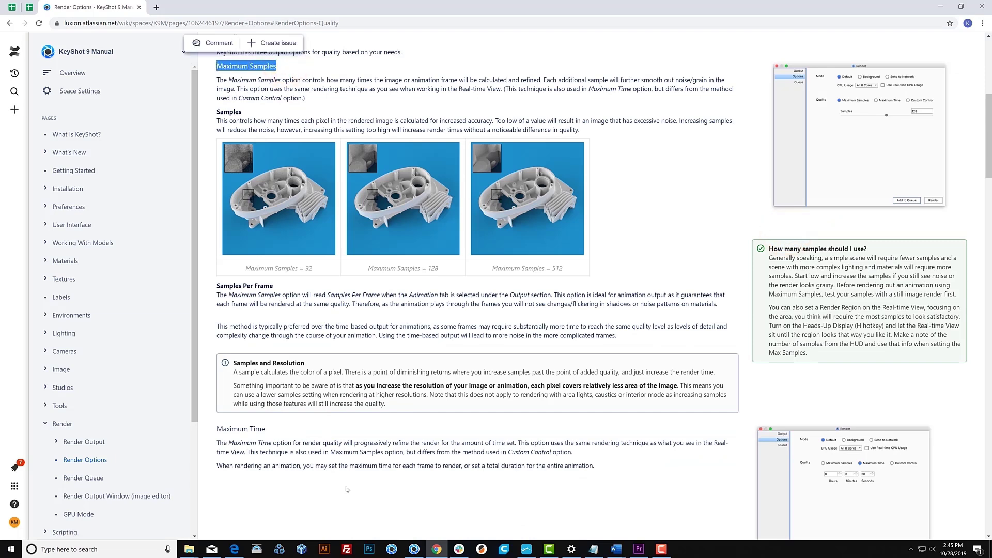
{"action": "left_click", "coordinate": [414, 549]}
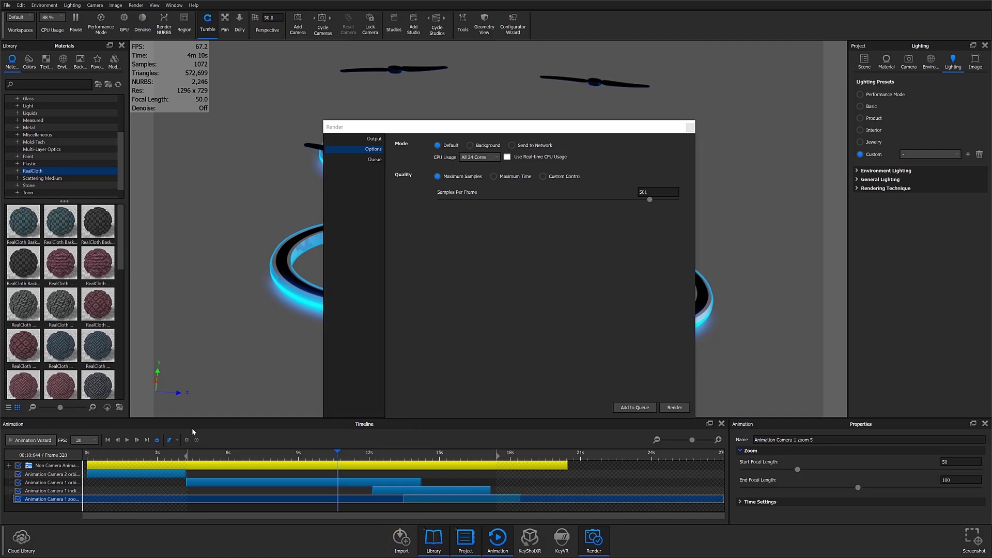
Enable Motion Blur on the timeline and launch the keyshot-9-drone animation render.
{"action": "left_click", "coordinate": [168, 440]}
{"action": "left_click", "coordinate": [168, 441]}
{"action": "left_click", "coordinate": [168, 440]}
{"action": "left_click", "coordinate": [686, 409]}
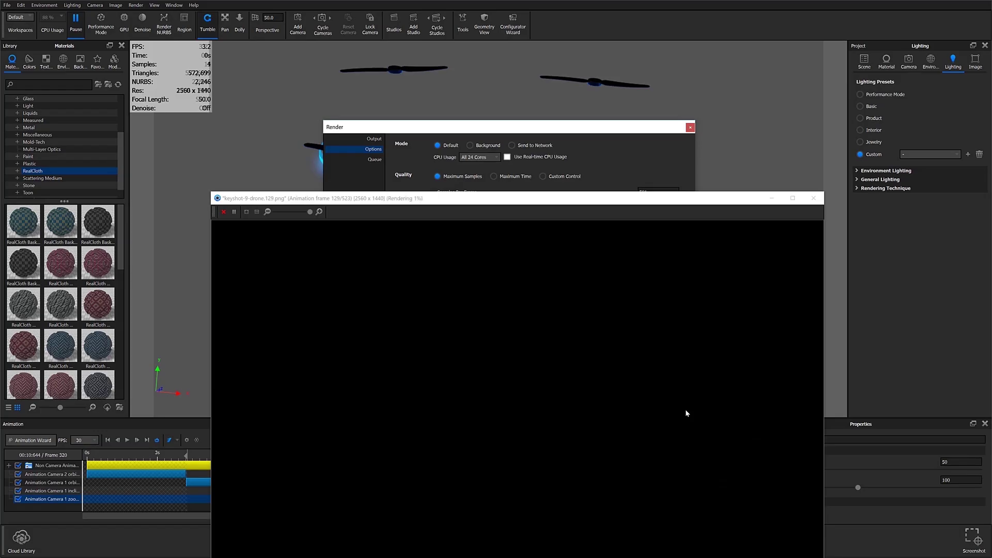